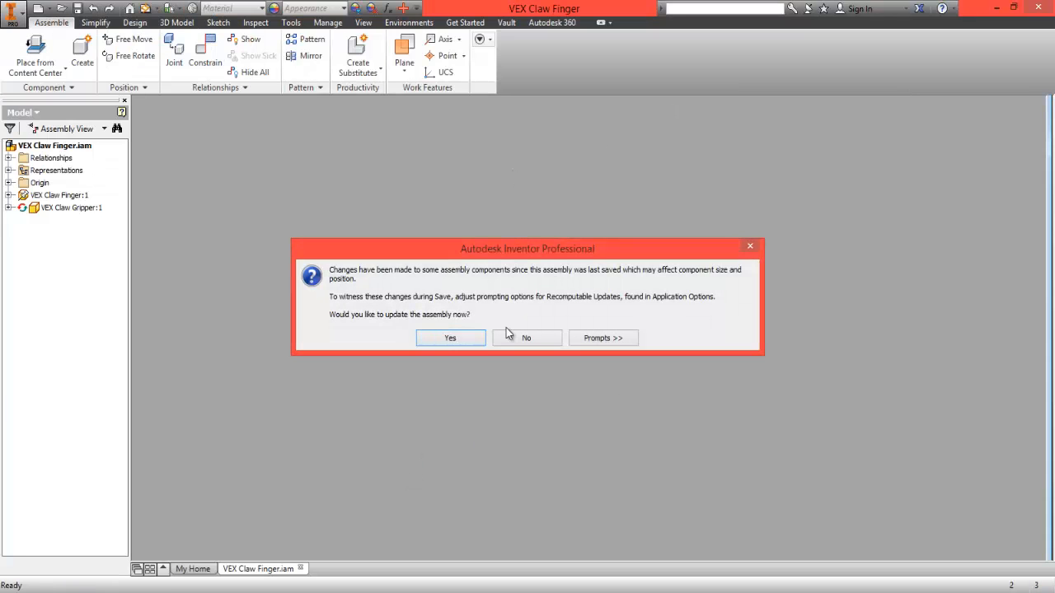
Update the VEX Claw Finger assembly to its changed components and accept the update despite the reported errors
left_click(452, 345)
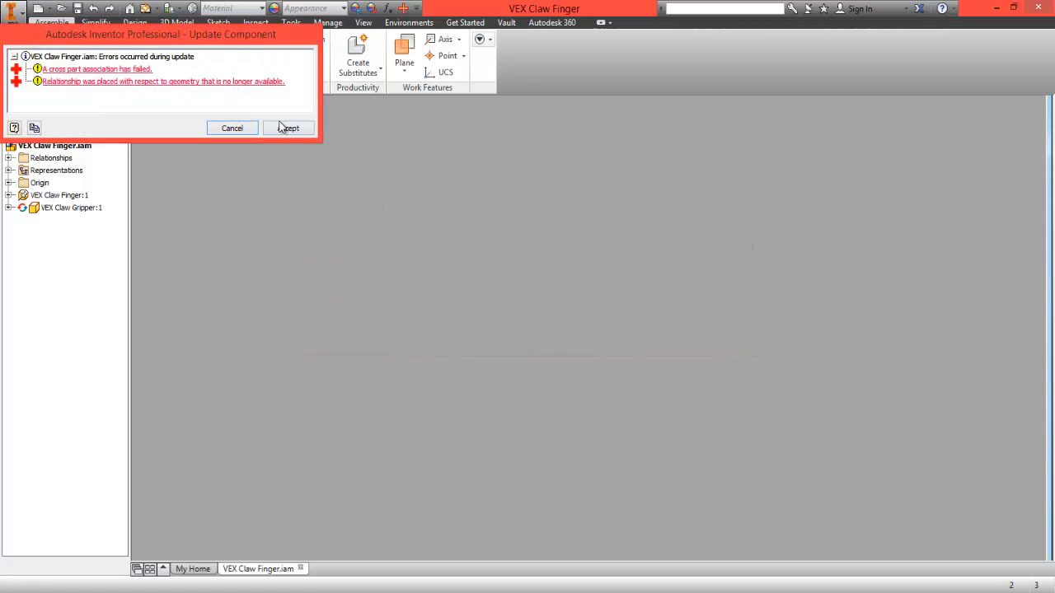
left_click(287, 131)
Expand the gripper and finger components and open the VEX Claw Finger part for in-place editing
left_click_drag(1010, 155, 694, 242)
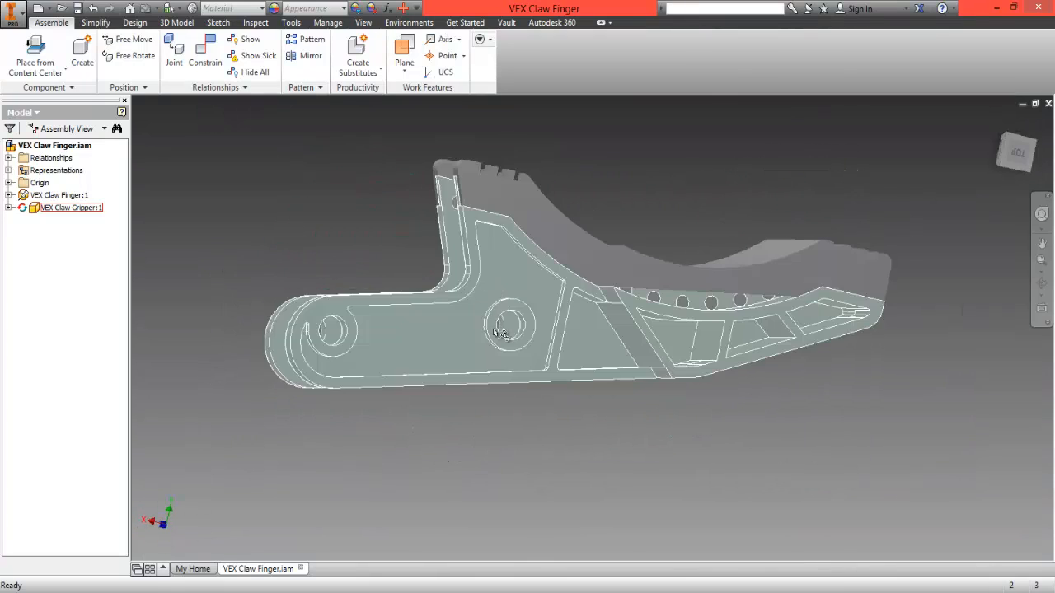
left_click(1006, 142)
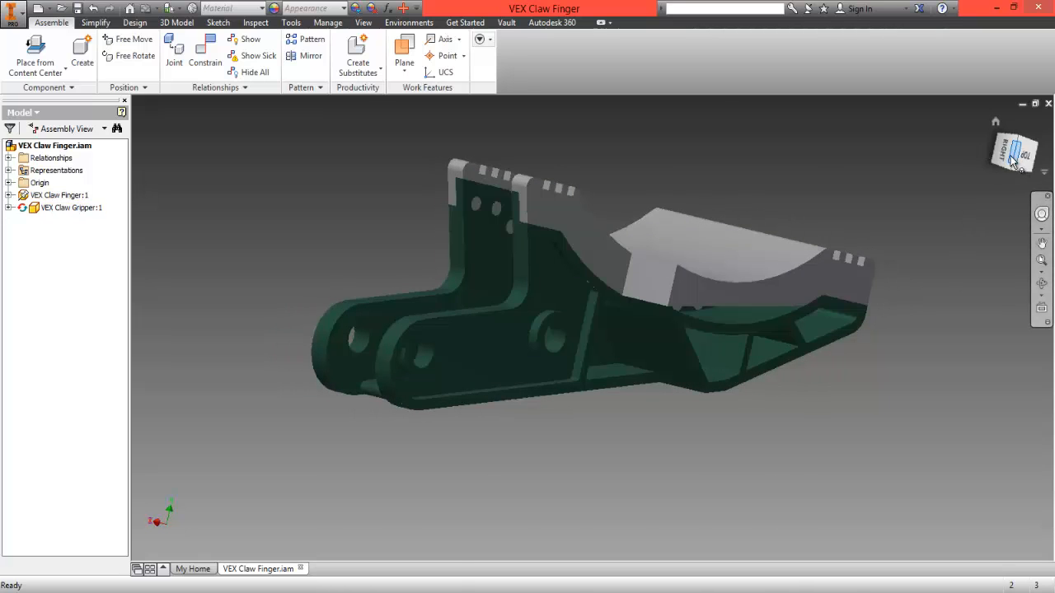
left_click(1010, 155)
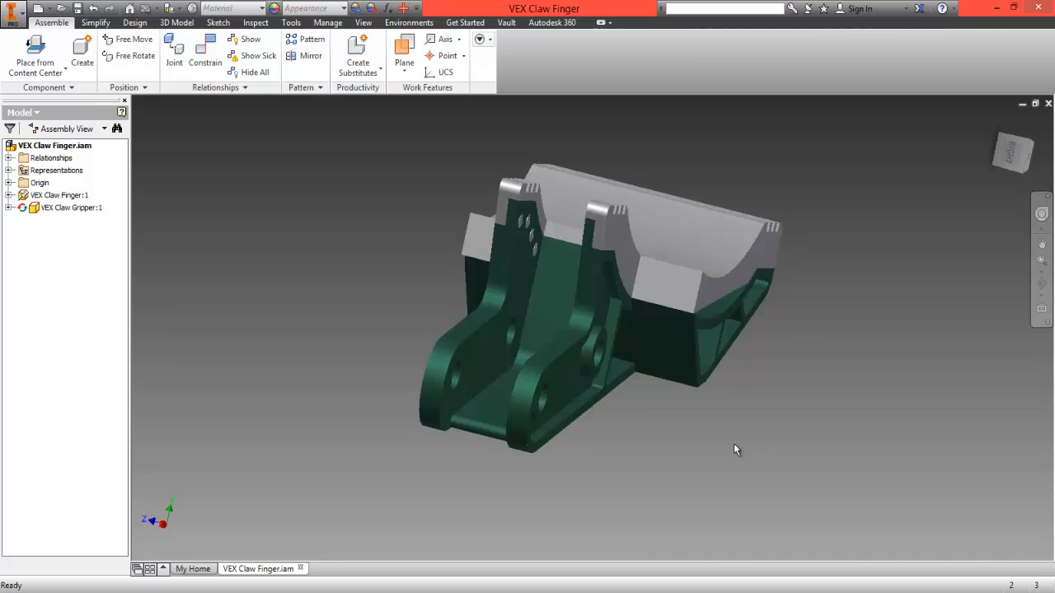
left_click(1019, 169)
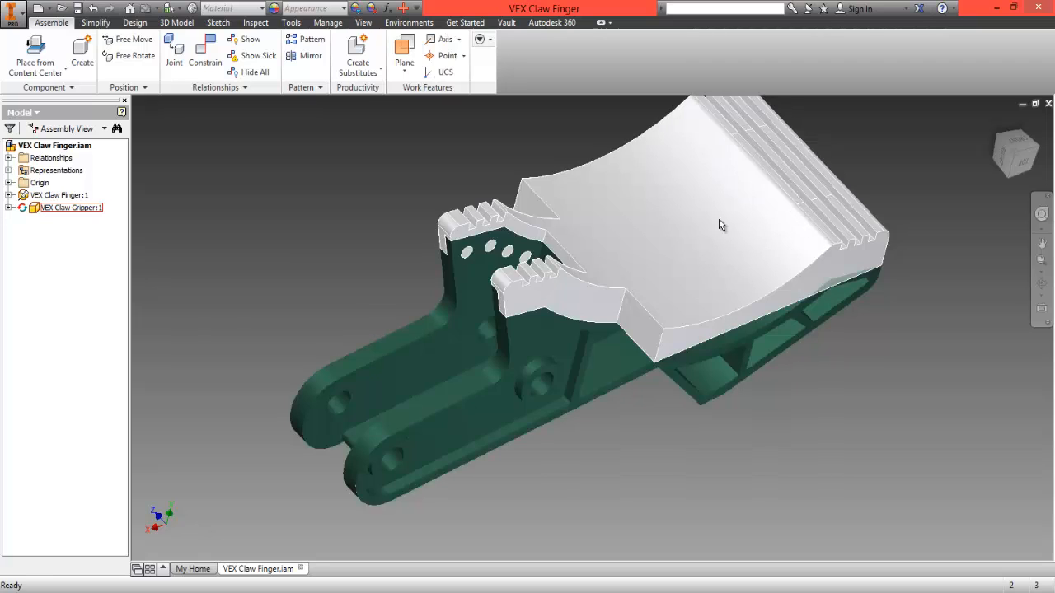
left_click(9, 208)
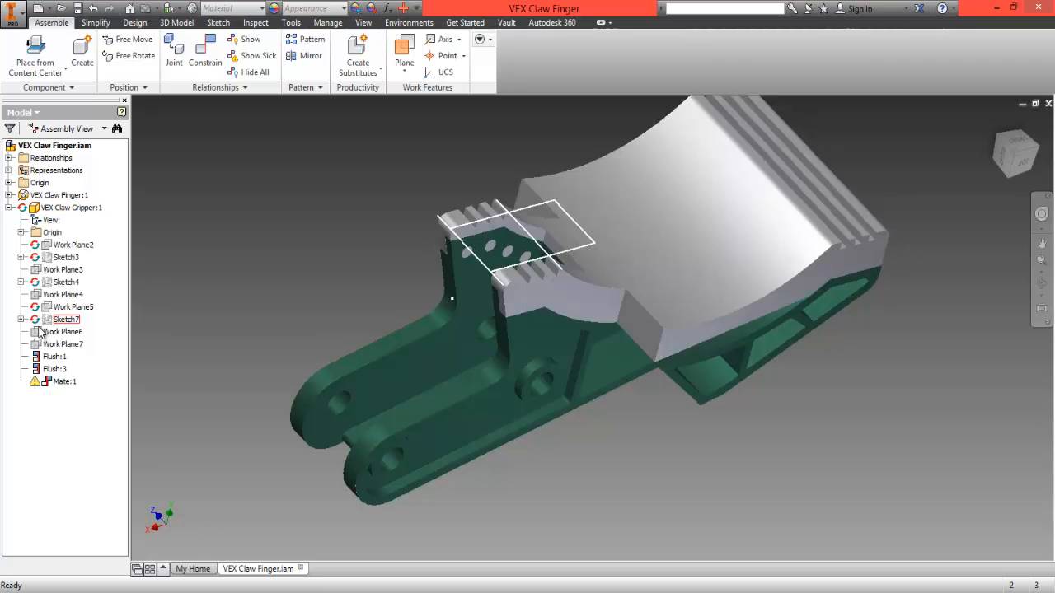
left_click(8, 195)
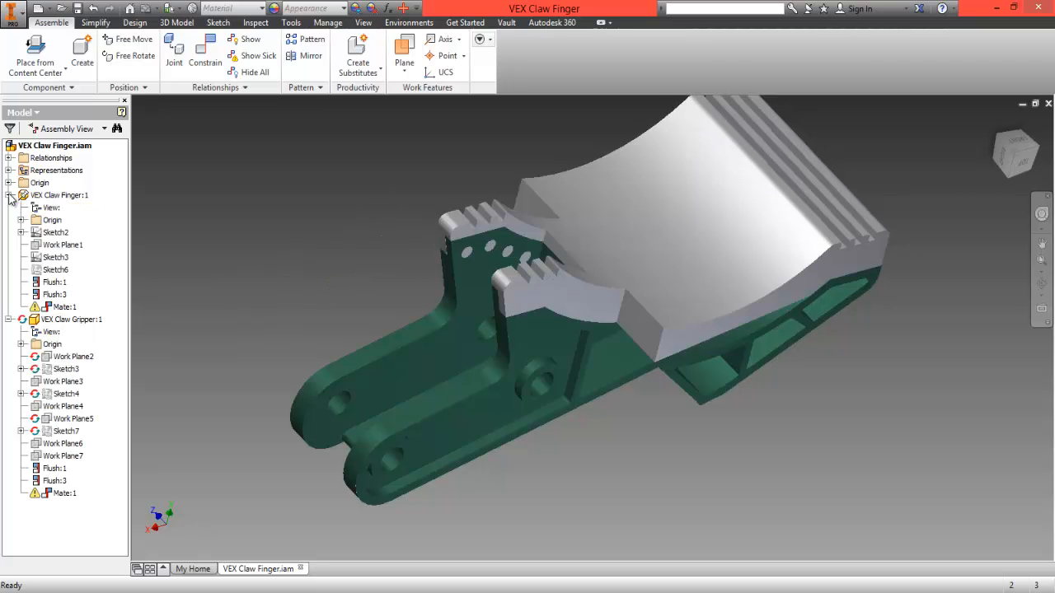
double_click(51, 196)
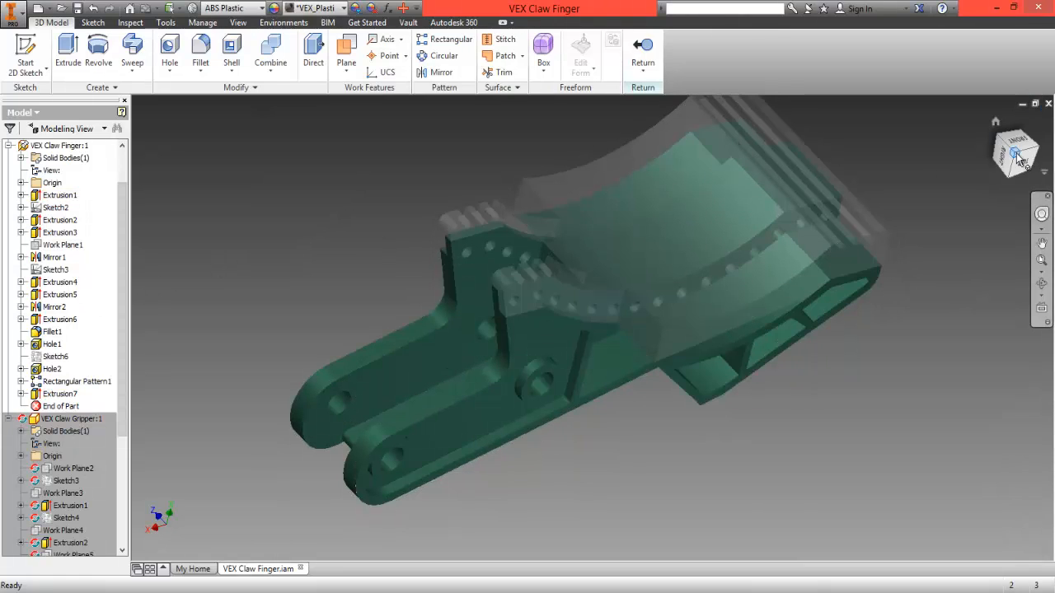
Hide the VEX Claw Gripper component so the finger's inner surface is exposed
left_click_drag(1015, 144, 1014, 136)
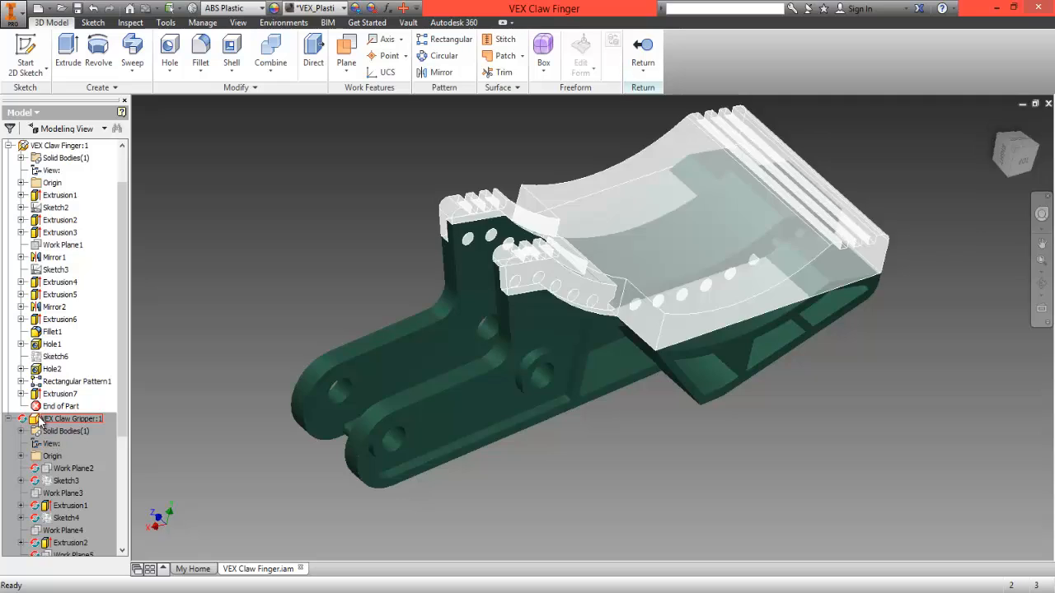
right_click(40, 421)
left_click(67, 520)
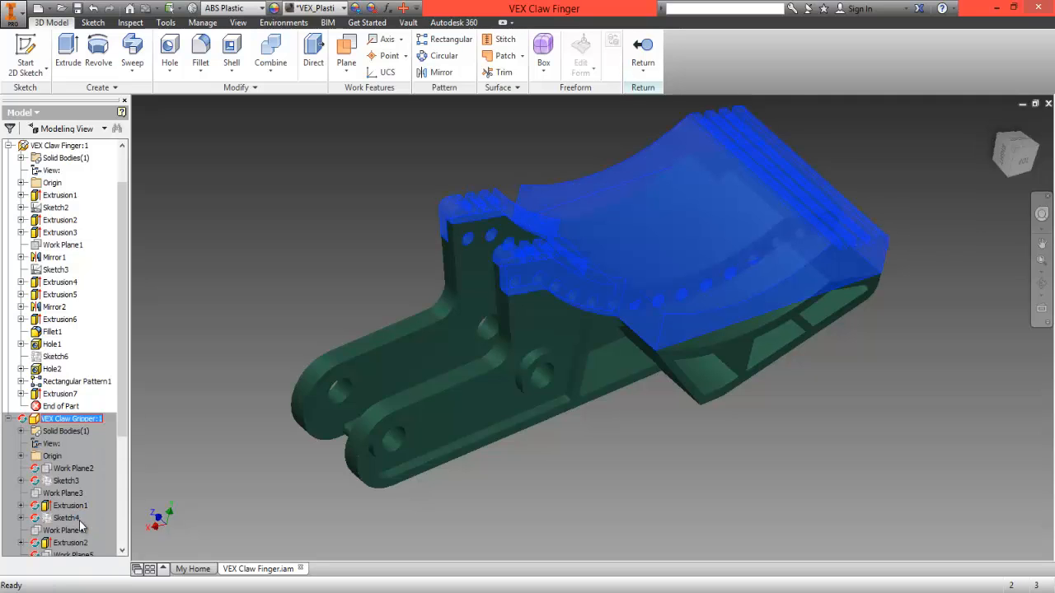
mouse_move(1012, 153)
left_mouse_down()
mouse_move(1001, 170)
mouse_move(158, 557)
mouse_move(906, 559)
mouse_move(813, 108)
mouse_move(798, 127)
mouse_move(719, 151)
mouse_move(713, 123)
mouse_move(744, 109)
left_mouse_up()
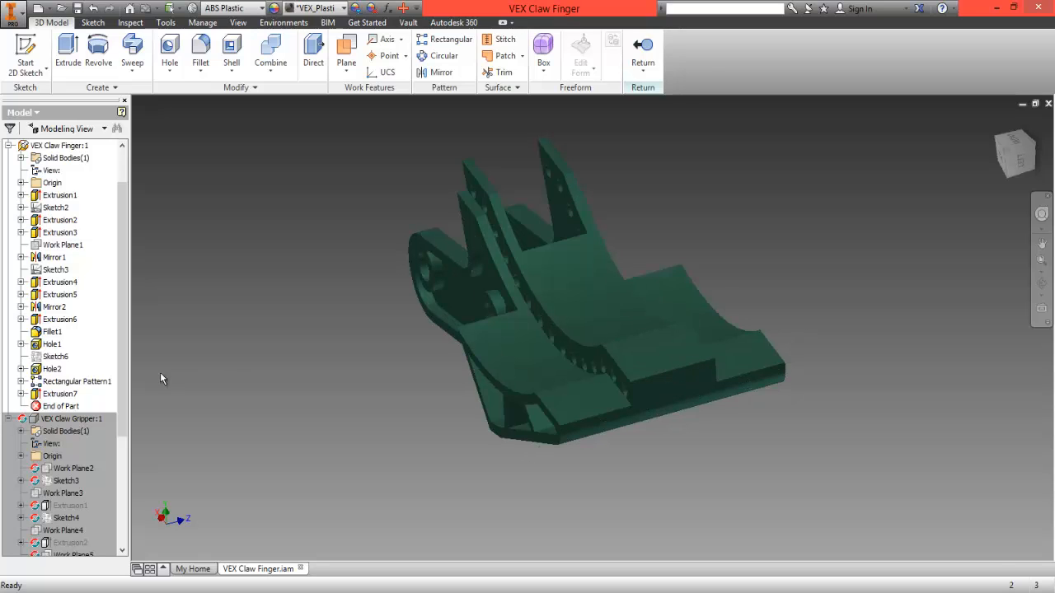
Open the sketch behind the finger's Extrusion7 and examine its profile against the part
left_click(54, 397)
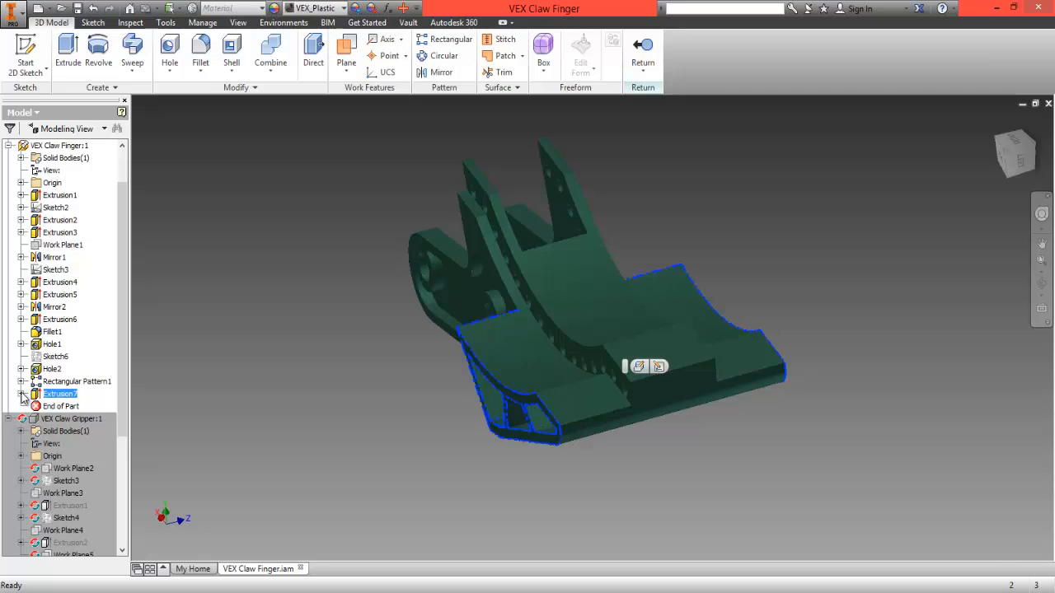
left_click(21, 394)
right_click(59, 406)
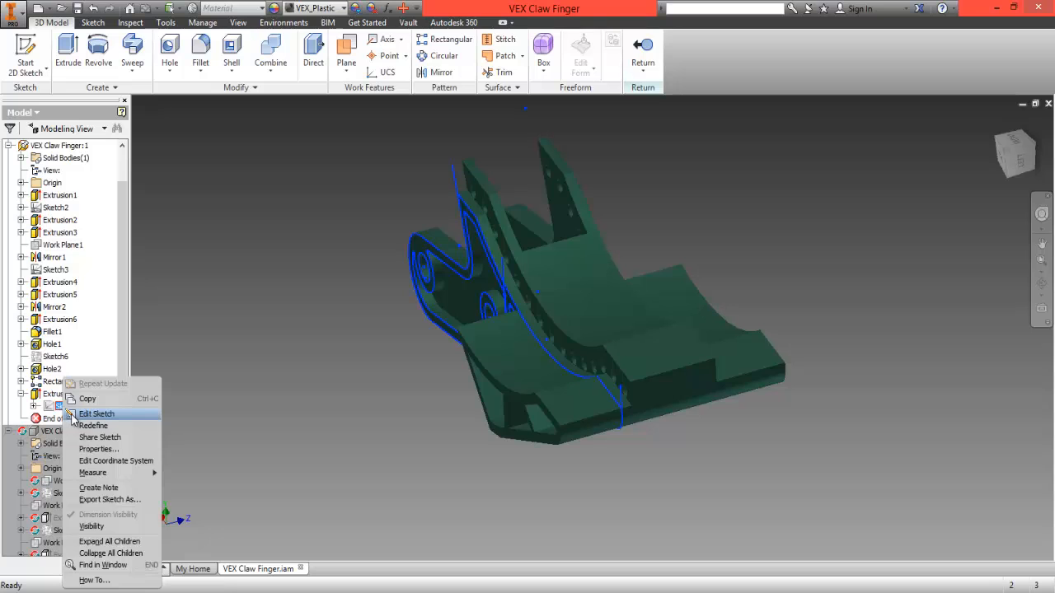
left_click(74, 414)
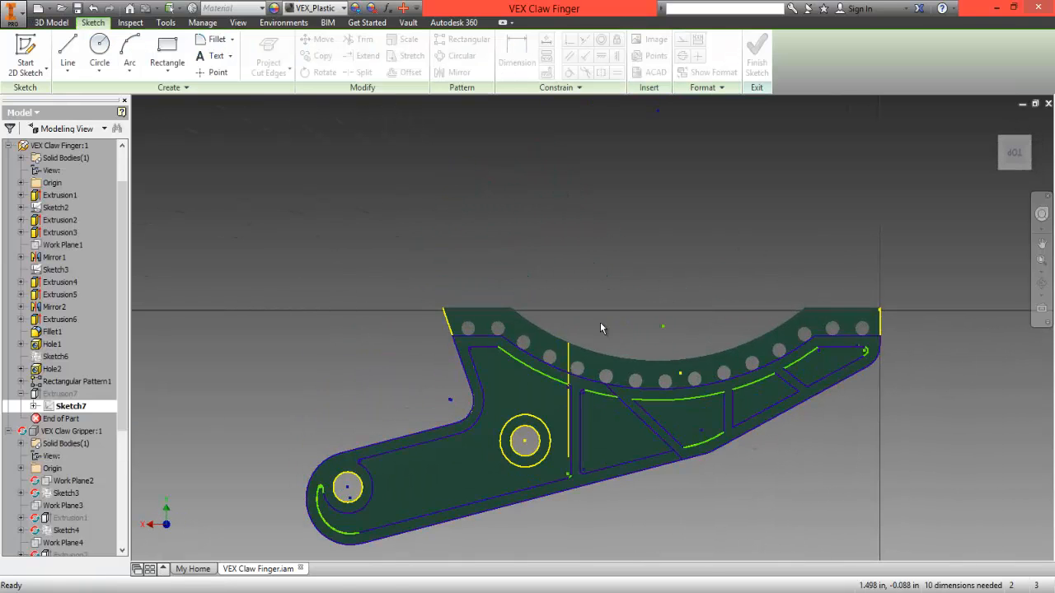
left_click(1016, 158)
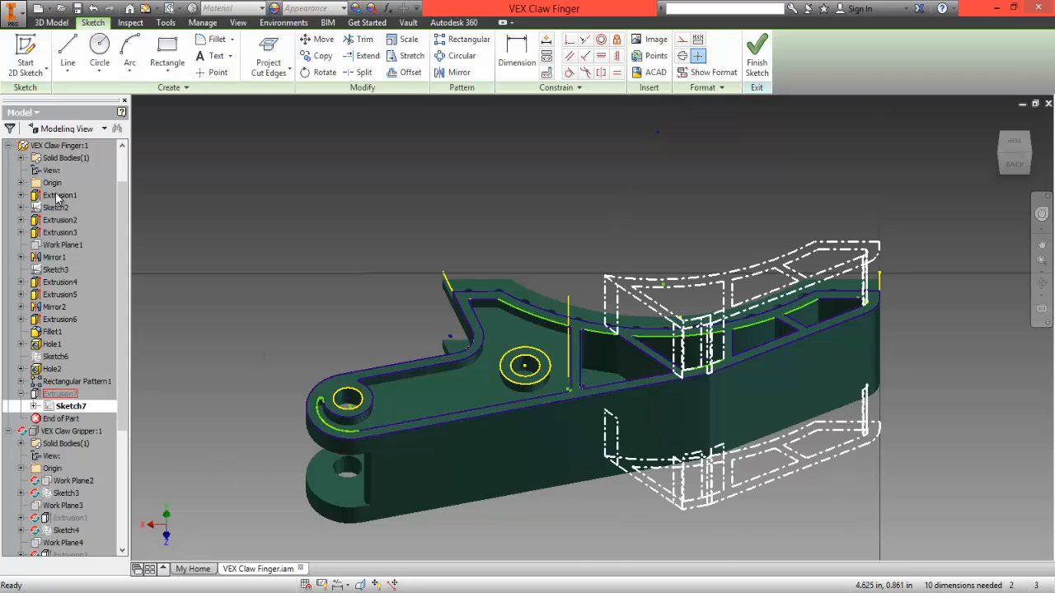
Return to the top-level assembly and examine the finger's wide pad from the back and sides
scroll(57, 194, "up", 2)
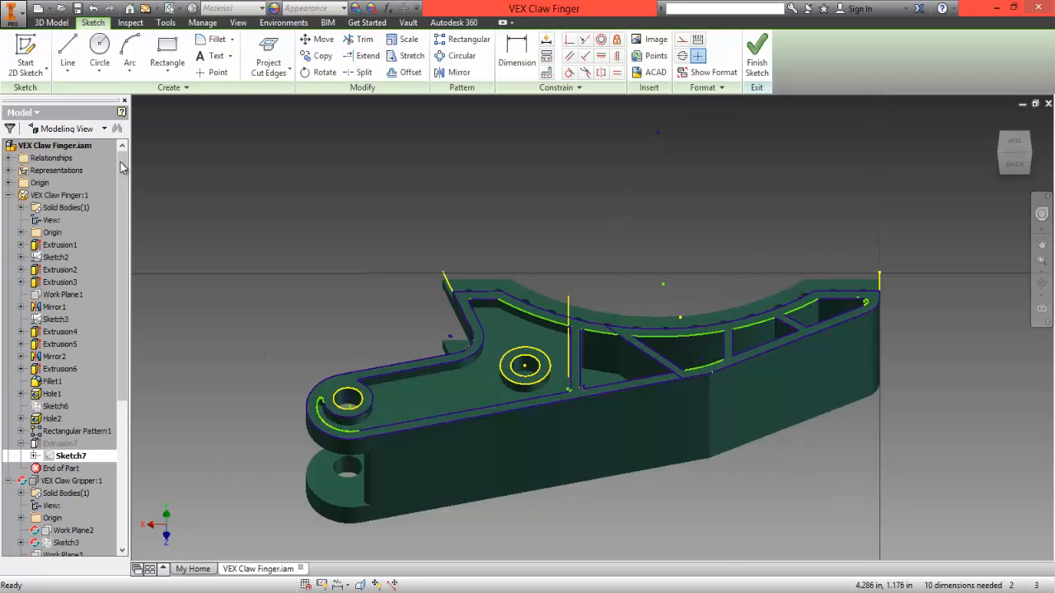
double_click(49, 145)
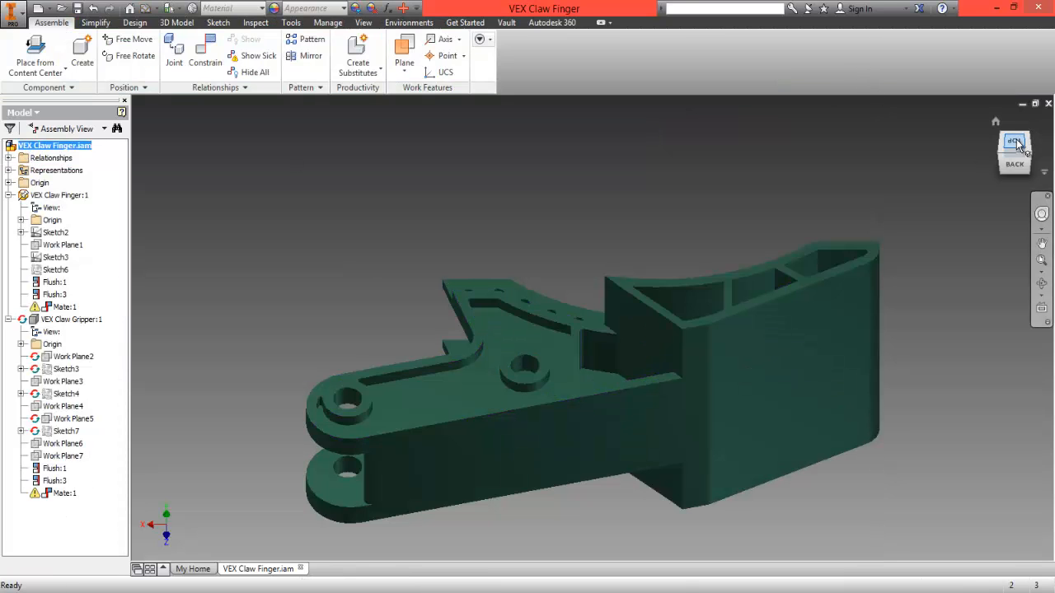
left_click_drag(1018, 144, 725, 198)
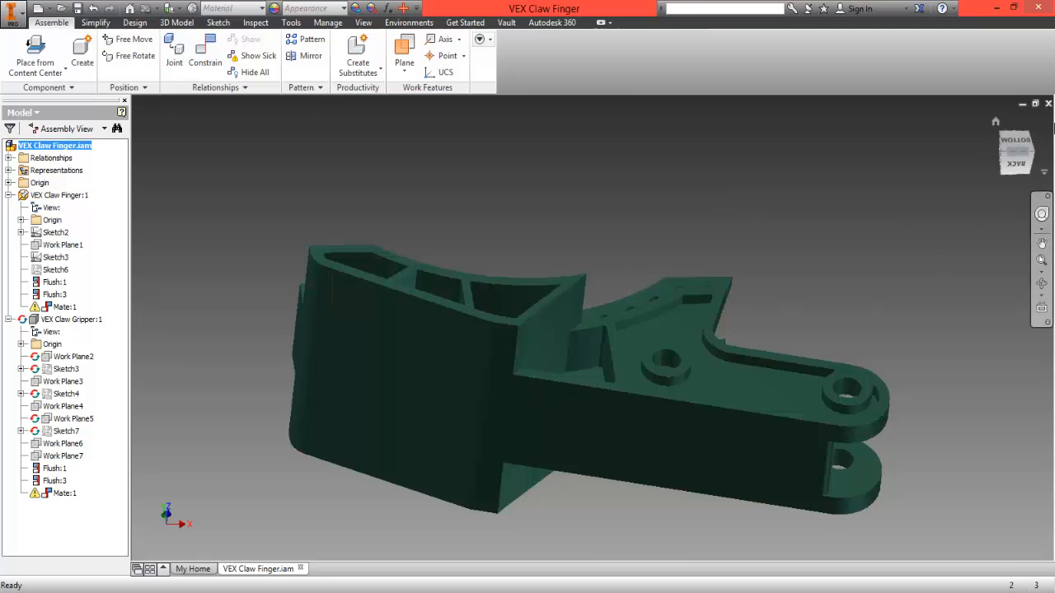
left_click_drag(1019, 146, 153, 141)
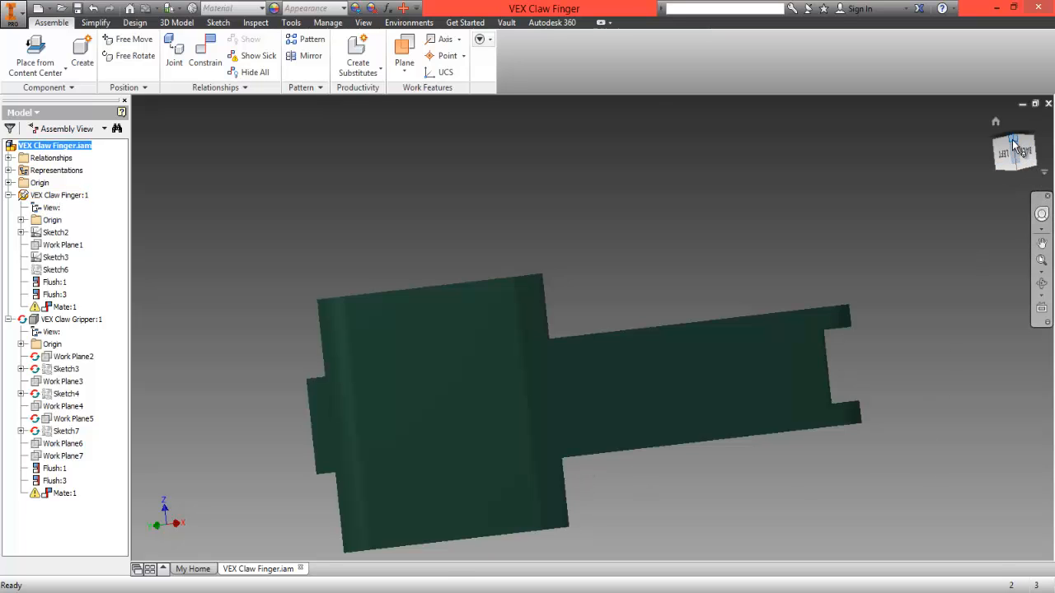
left_click_drag(1016, 147, 615, 554)
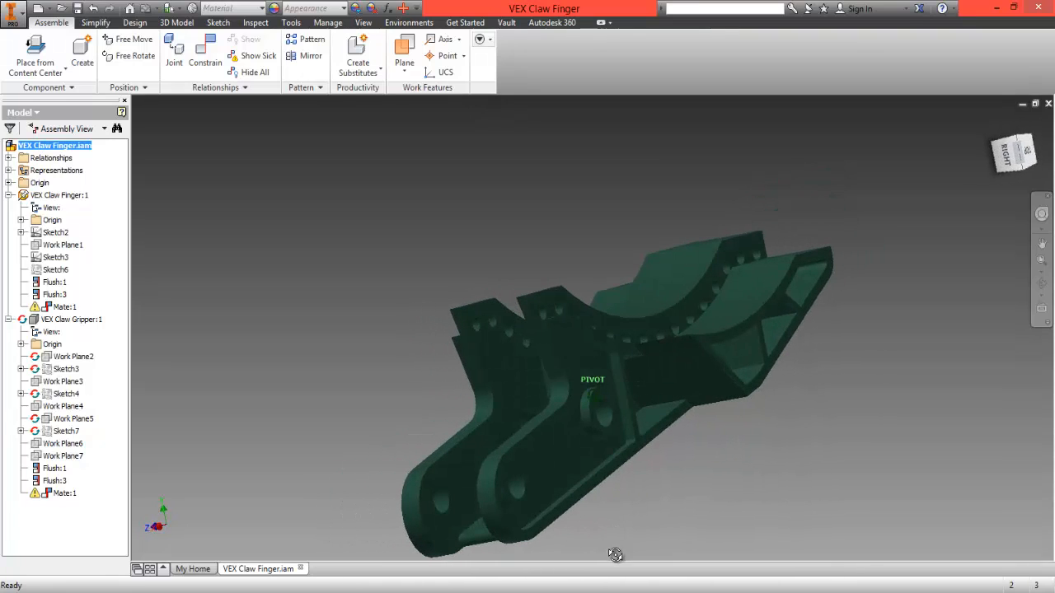
Make the VEX Claw Gripper component visible and examine how it sits on the finger
right_click(54, 323)
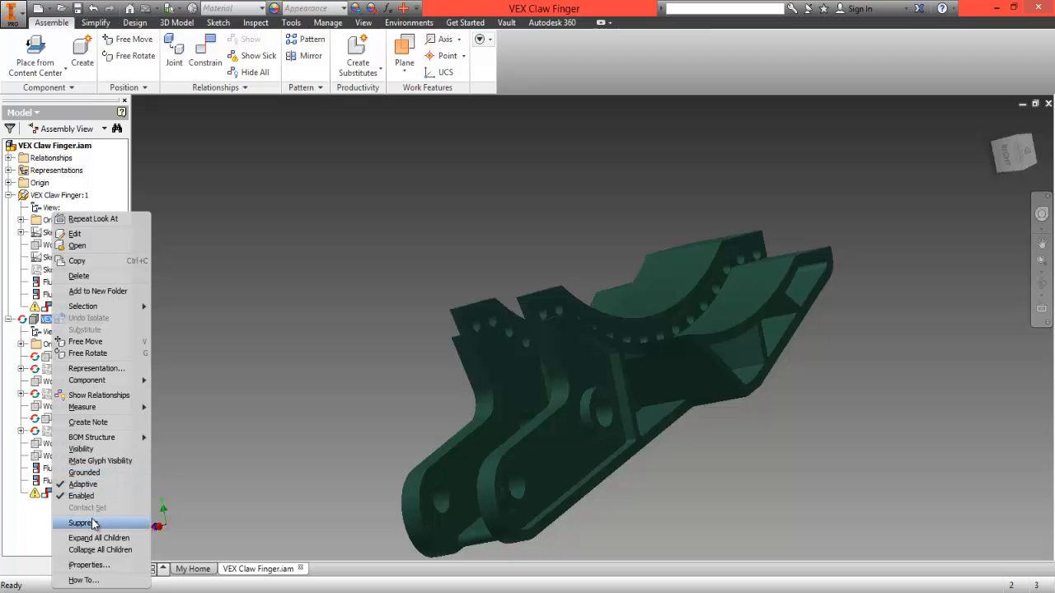
left_click(82, 449)
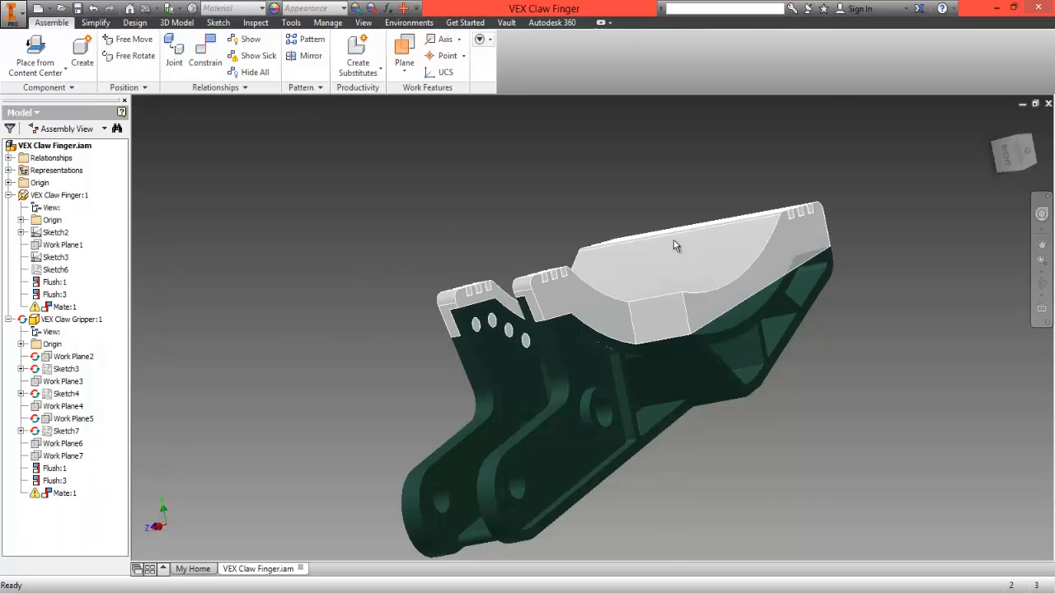
left_click_drag(1016, 144, 565, 343)
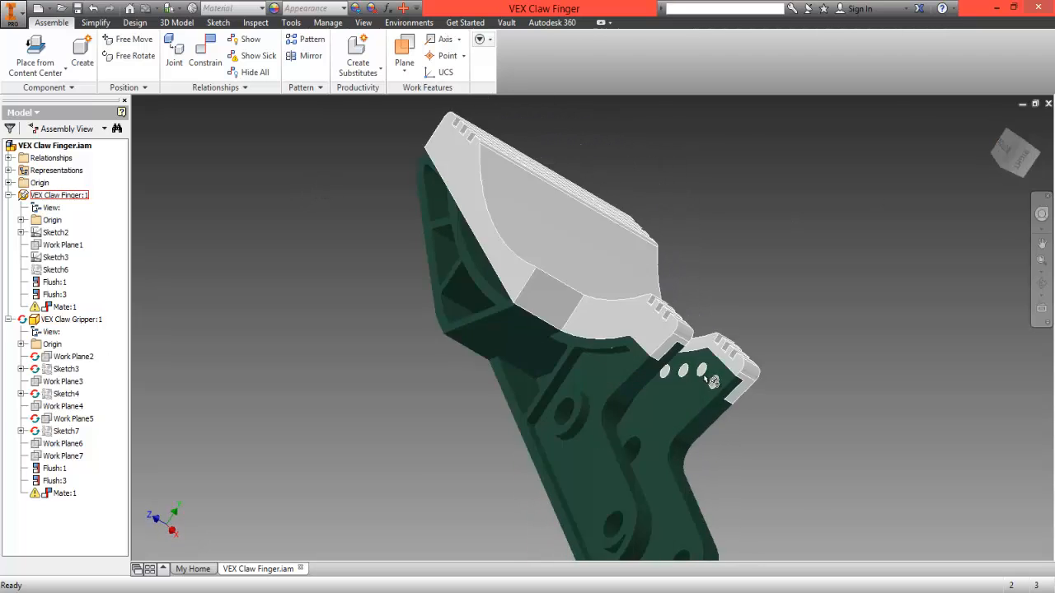
left_click_drag(1021, 163, 962, 319)
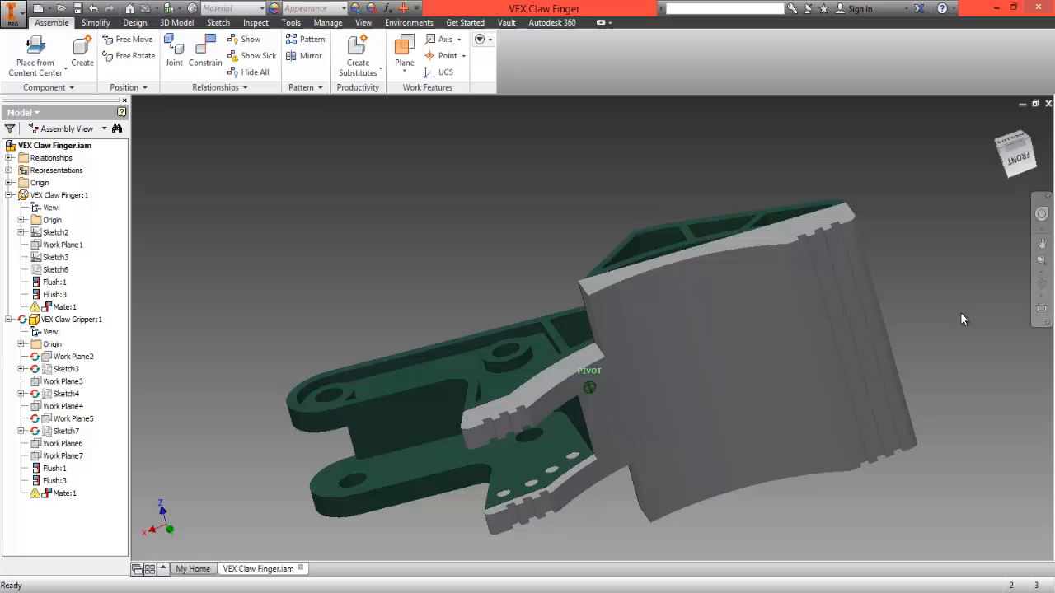
left_click(1031, 143)
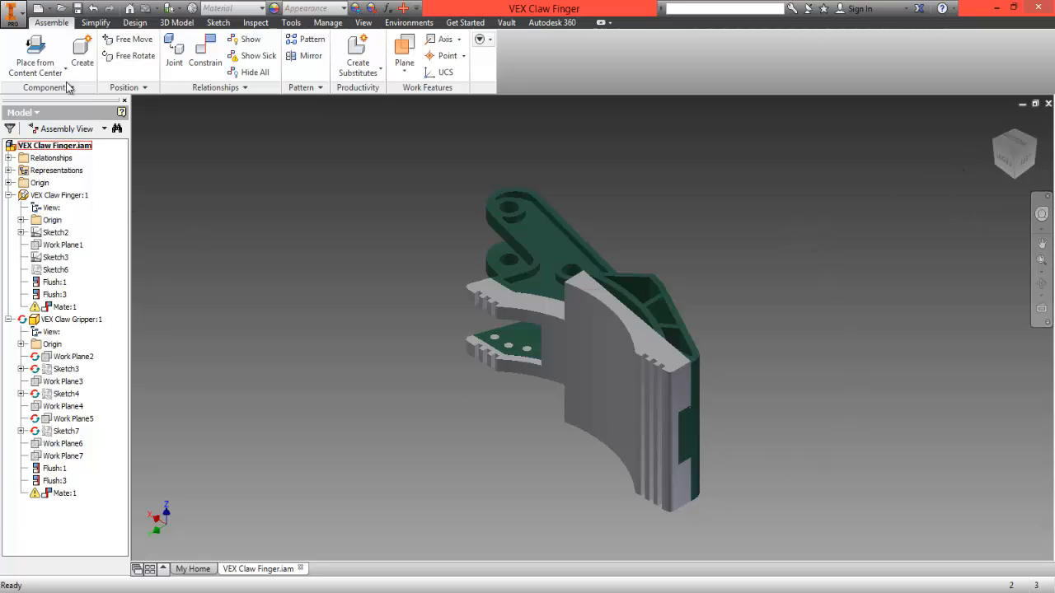
Edit the VEX Claw Finger part in place and start a 2D sketch on the ribbed side face of Extrusion7
left_click(33, 195)
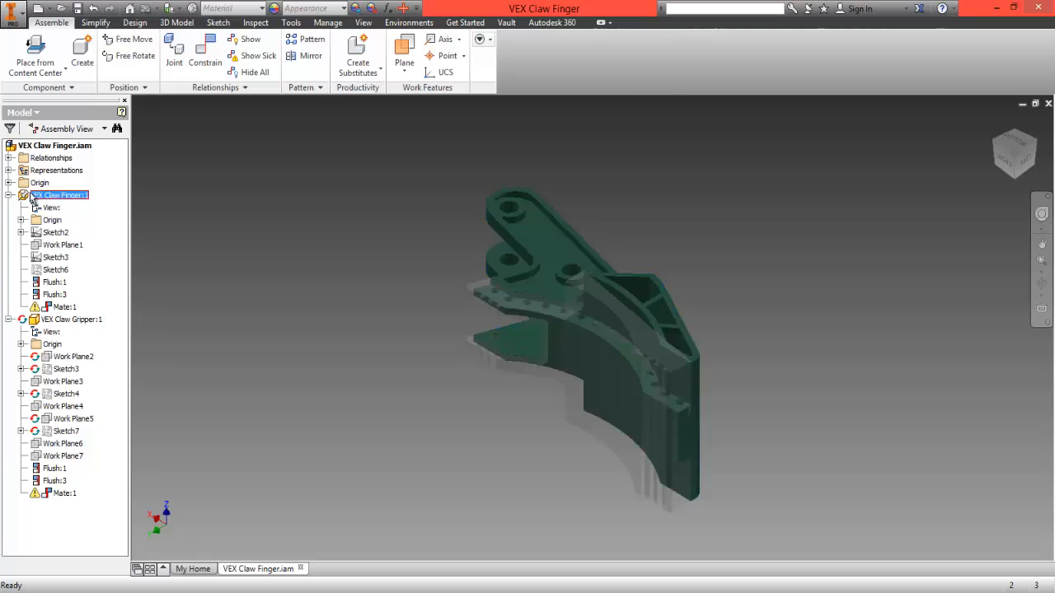
double_click(33, 195)
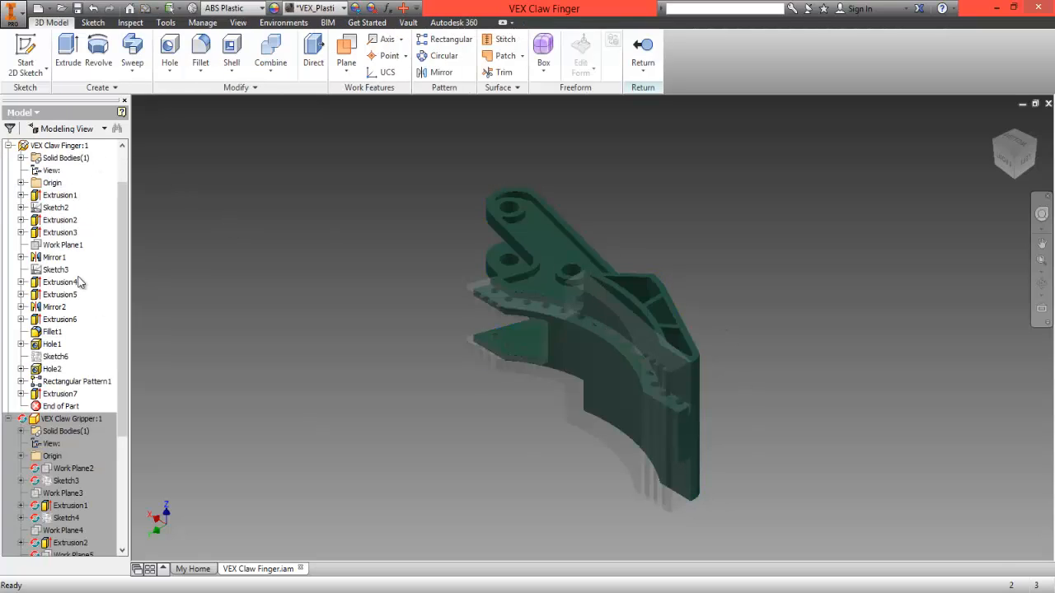
left_click(61, 396)
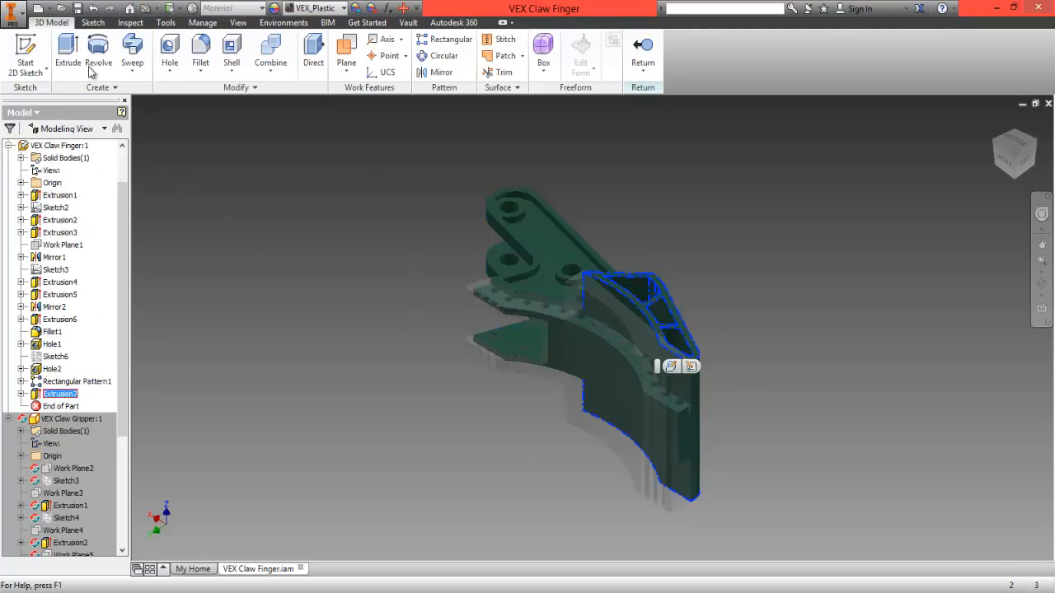
left_click(31, 72)
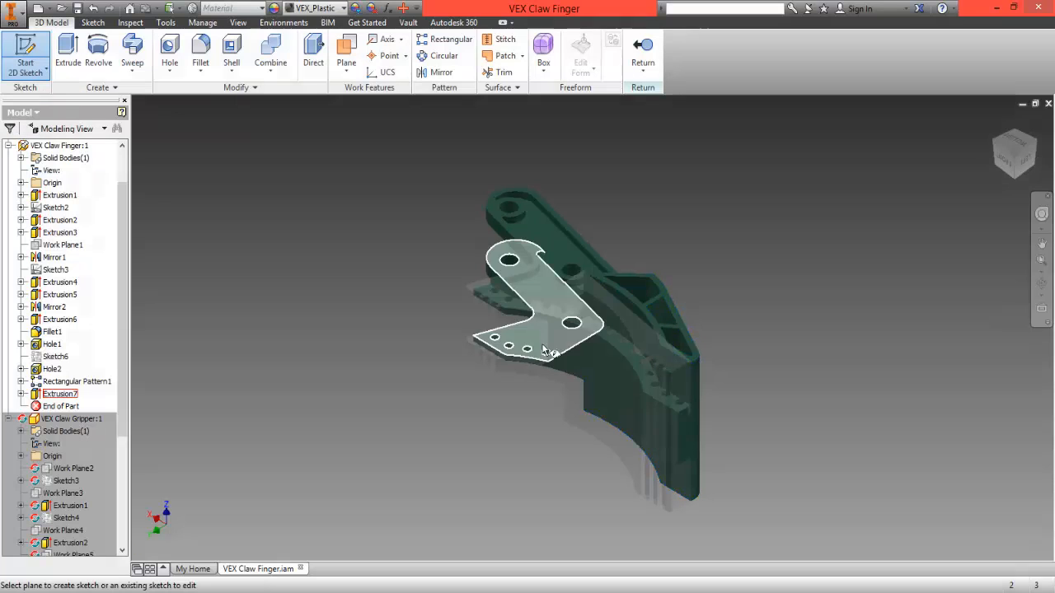
left_click(606, 283)
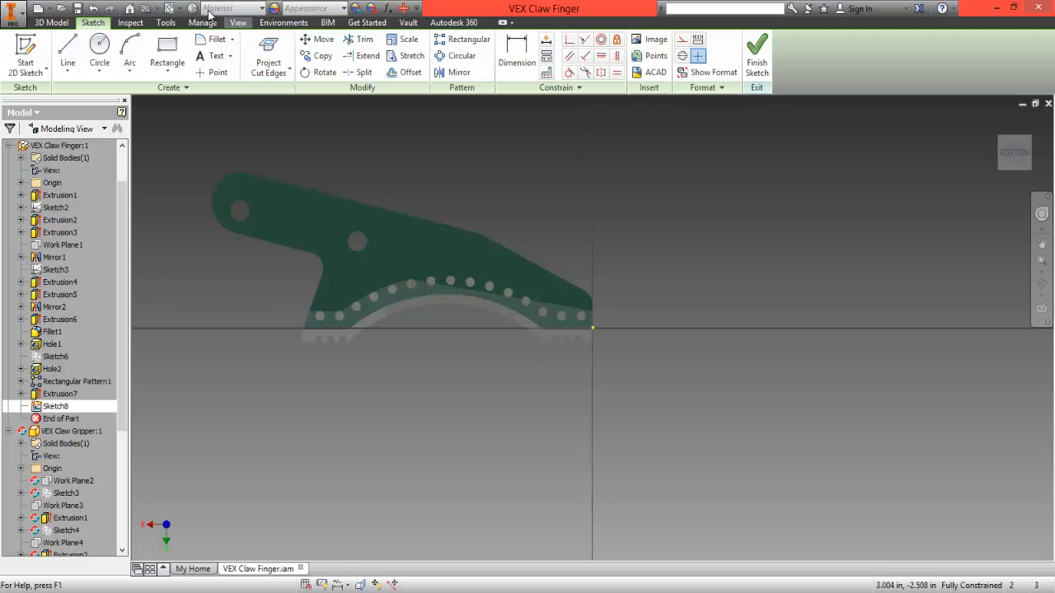
Project the part's cut edges onto the new sketch plane to obtain the ribbed profile
left_click(270, 67)
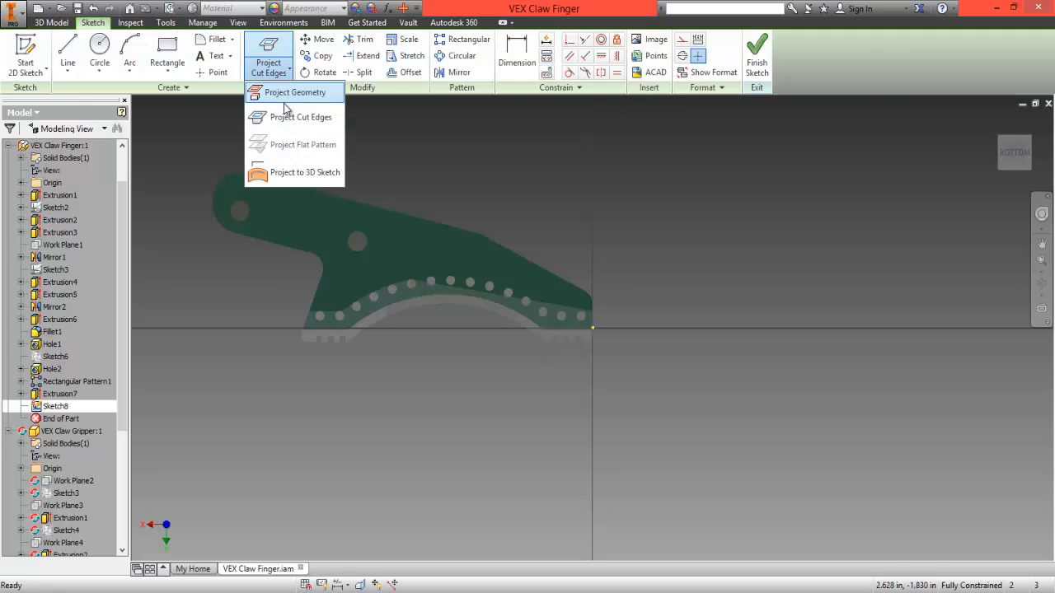
left_click(290, 124)
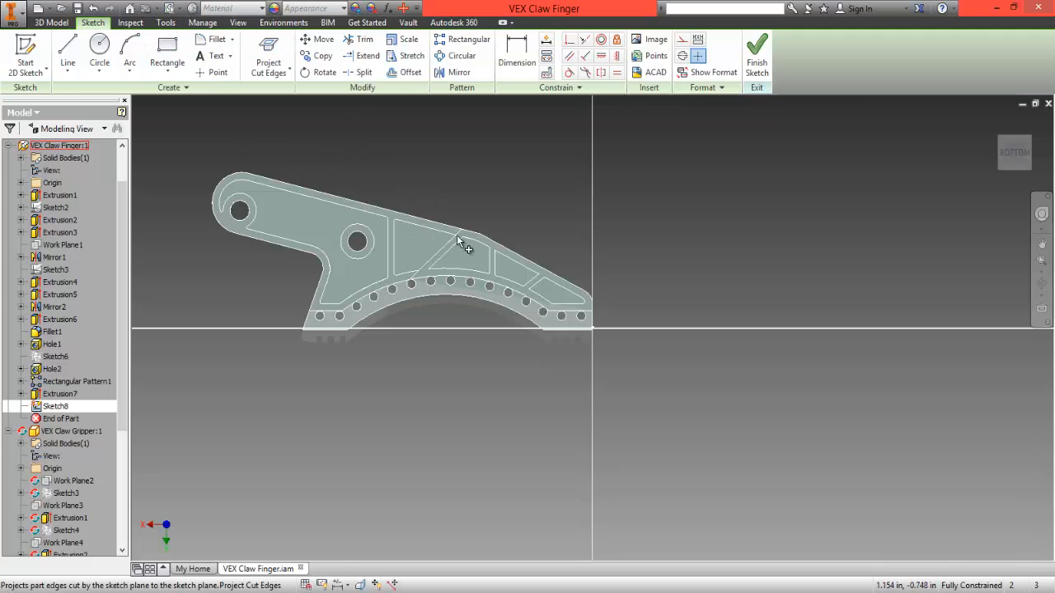
scroll(560, 323, "up", 3)
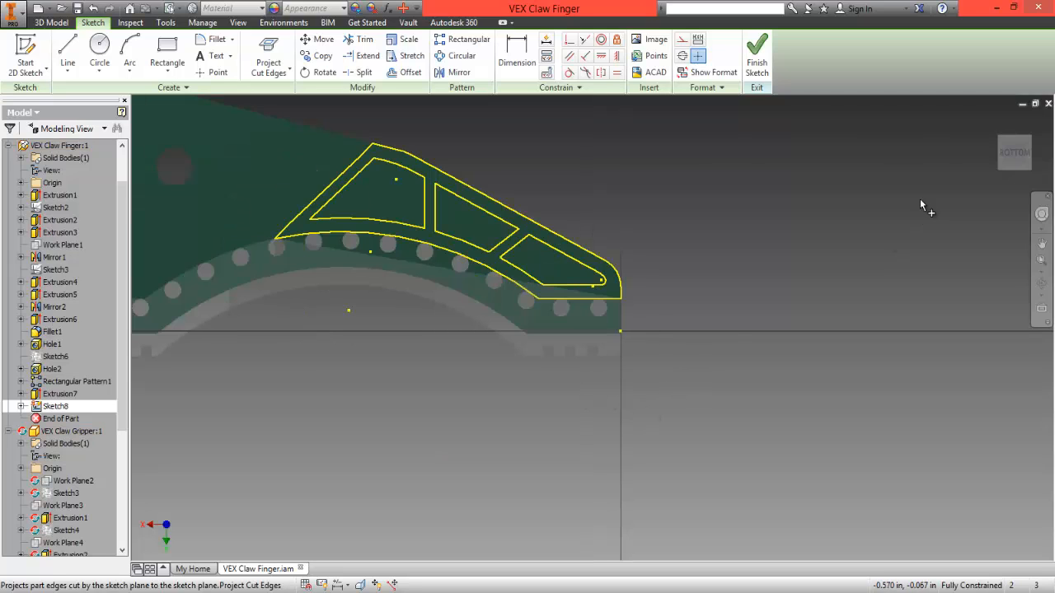
Sketch a circle about 0.58 in in diameter centred on the profile's lower corner at the finger tip, and finish the sketch
left_click(67, 73)
left_click(87, 88)
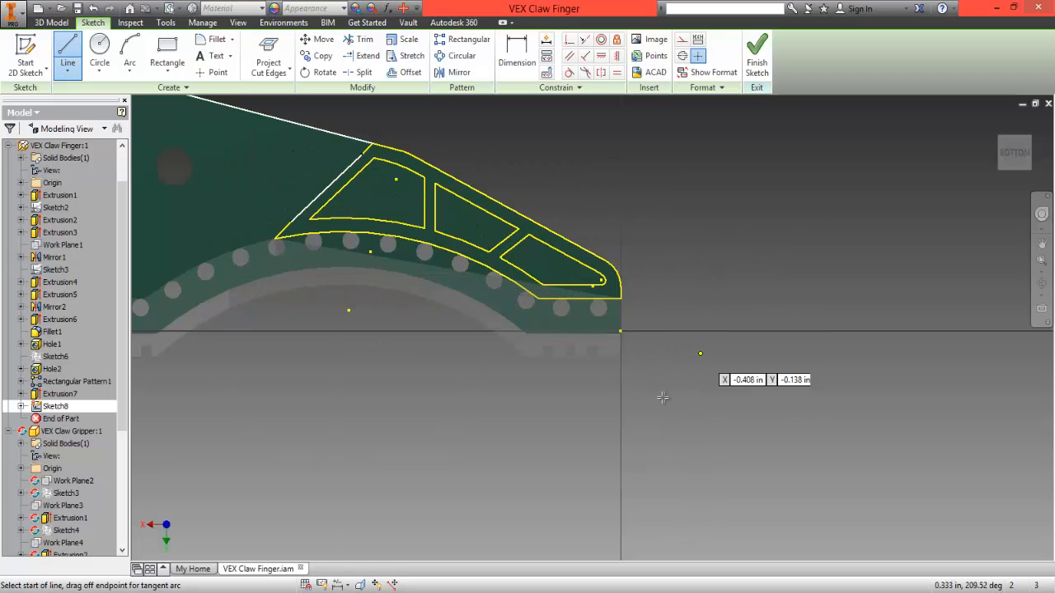
left_click(100, 47)
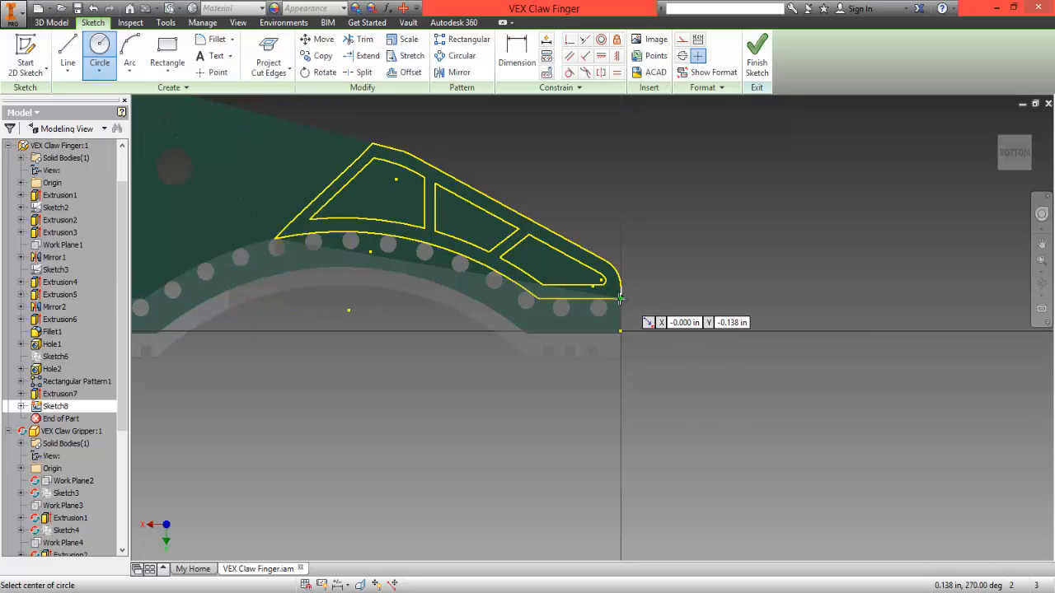
left_click(619, 299)
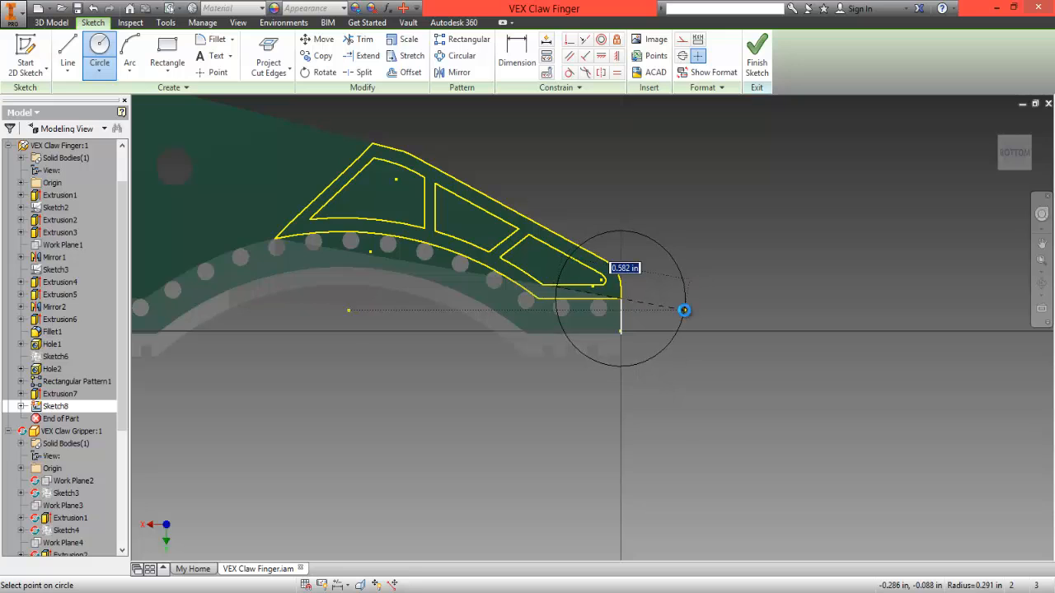
left_click(684, 309)
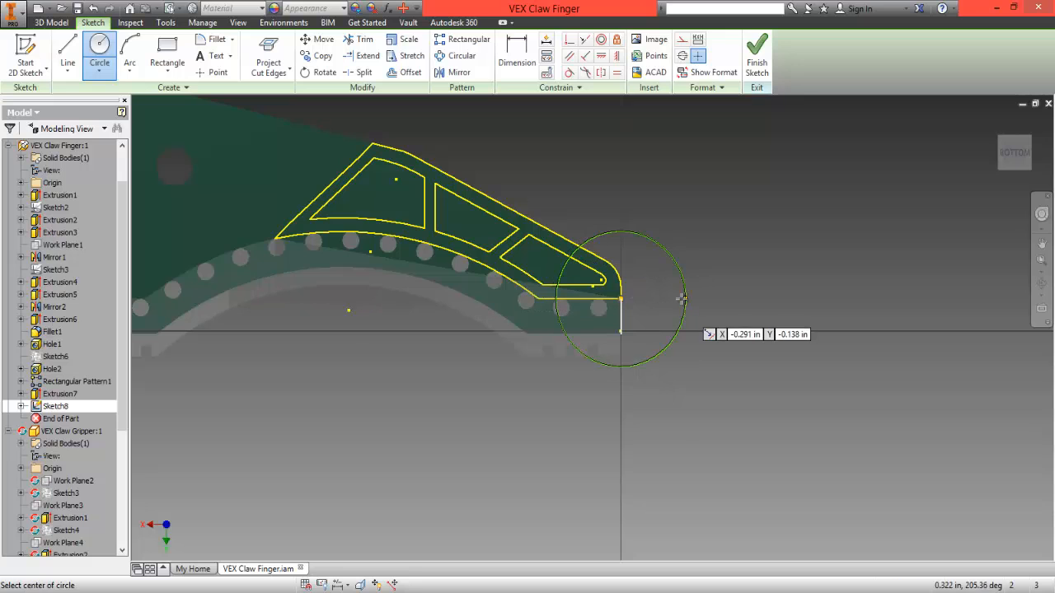
left_click(760, 73)
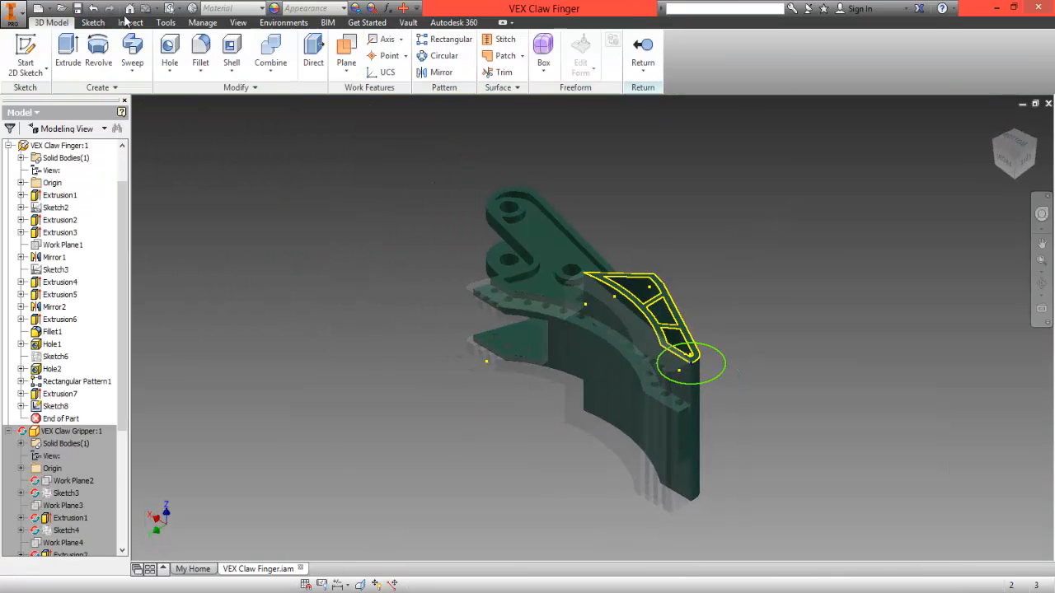
Extrude the circle together with the ribbed profile by 0.375 in, joined to the finger
left_click(68, 51)
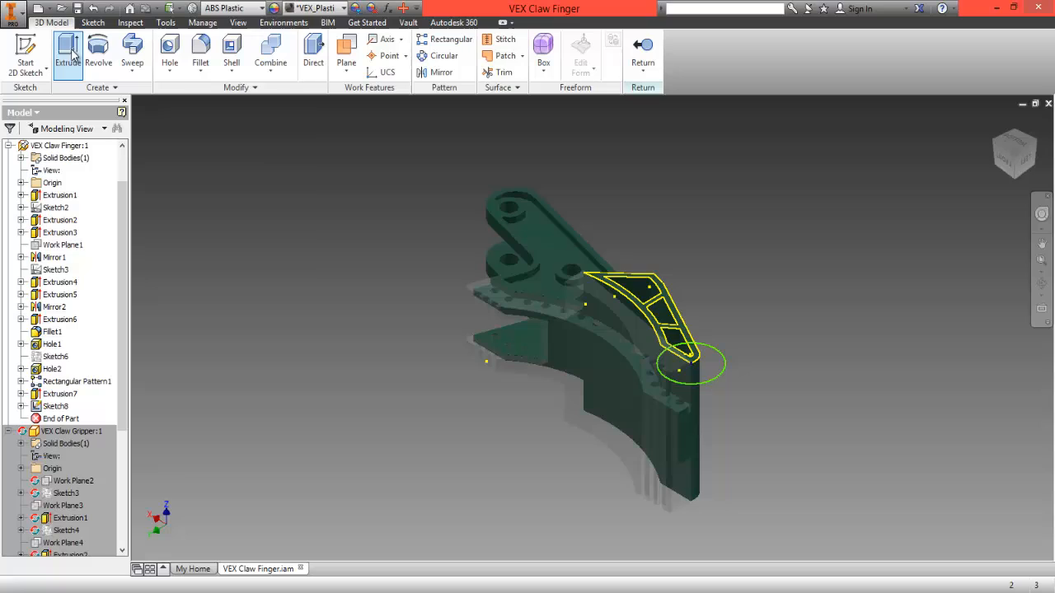
left_click(691, 375)
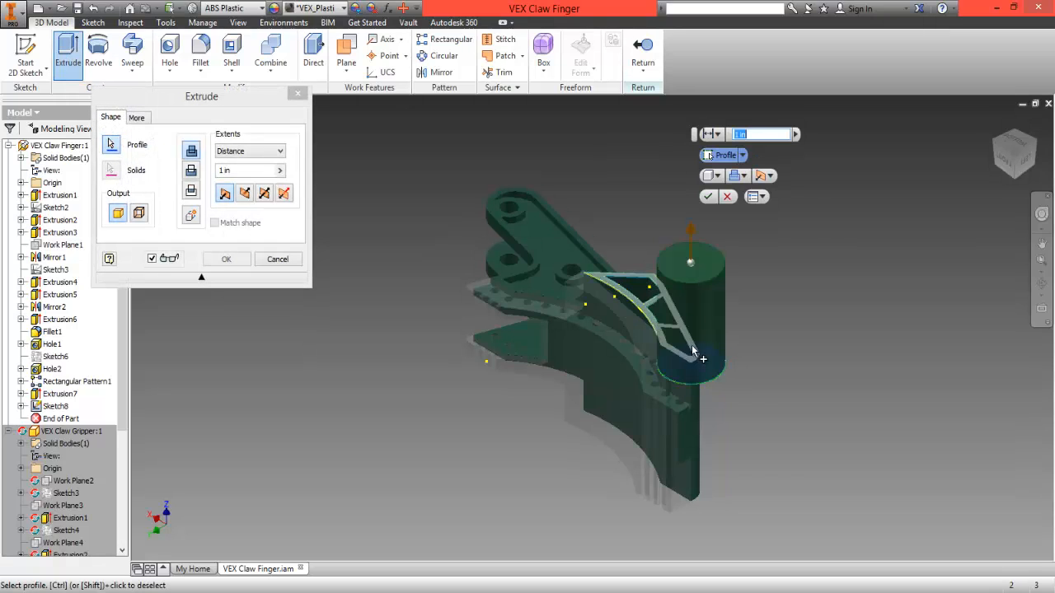
left_click(643, 312)
left_click_drag(691, 231, 690, 290)
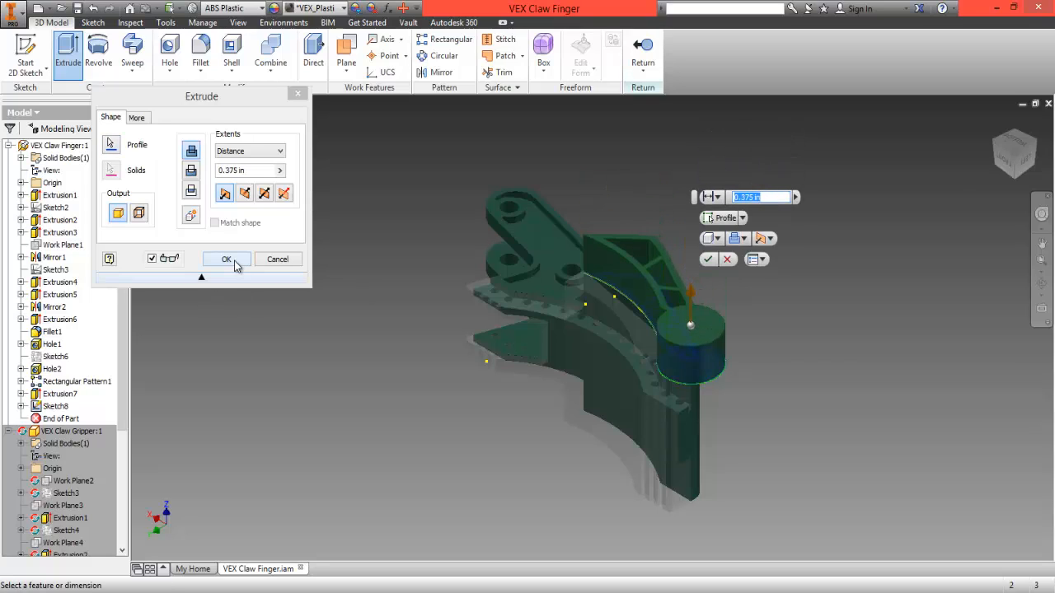
left_click(234, 262)
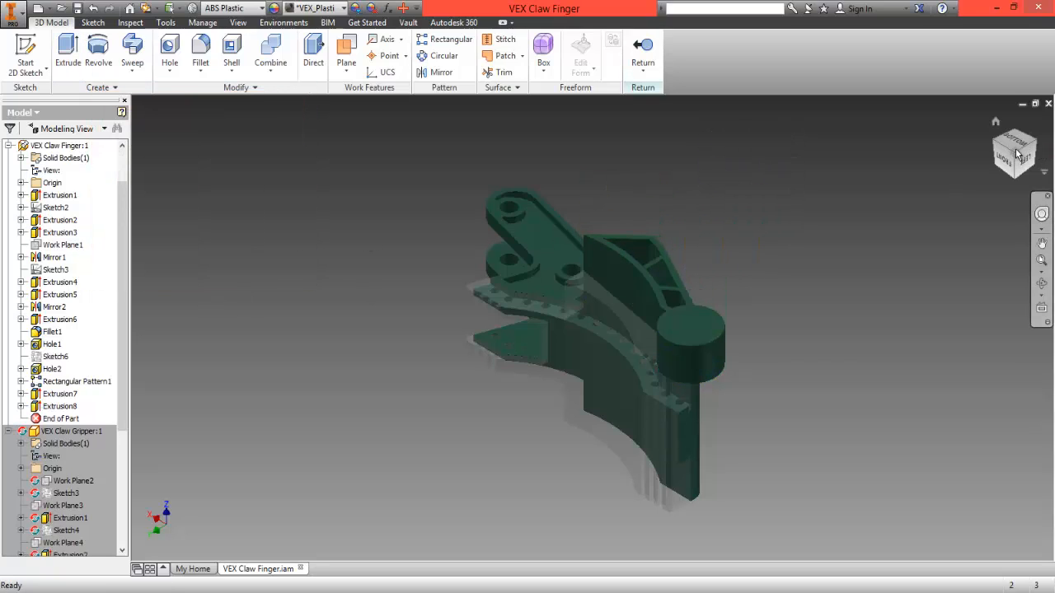
Return to the top-level assembly and examine the extruded finger tip and ribs from several angles
mouse_move(1013, 156)
left_mouse_down()
mouse_move(944, 200)
mouse_move(754, 206)
mouse_move(648, 229)
mouse_move(665, 200)
mouse_move(735, 553)
mouse_move(767, 449)
mouse_move(876, 386)
mouse_move(1008, 387)
mouse_move(1015, 159)
left_mouse_up()
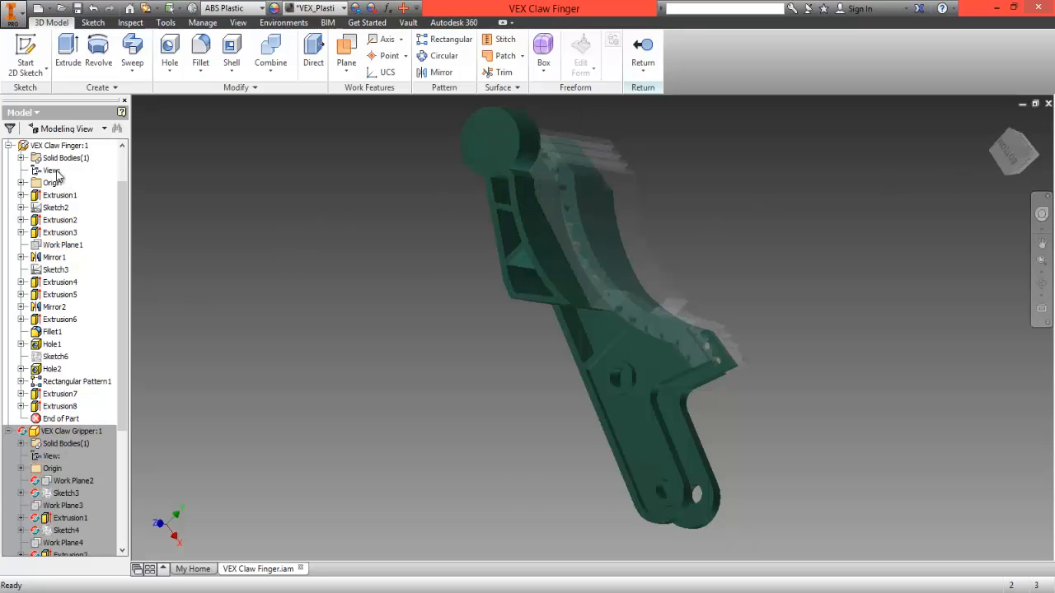
left_click(60, 145)
right_click(57, 431)
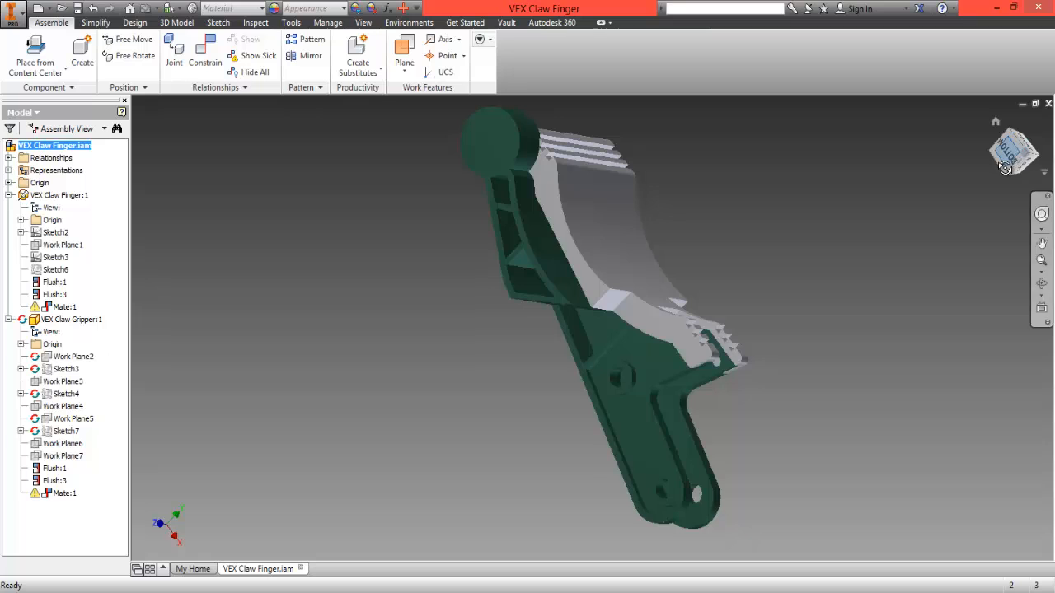
mouse_move(1012, 158)
left_mouse_down()
mouse_move(979, 228)
mouse_move(982, 351)
mouse_move(890, 393)
mouse_move(835, 393)
mouse_move(772, 313)
mouse_move(708, 198)
mouse_move(557, 189)
mouse_move(532, 235)
mouse_move(539, 219)
mouse_move(518, 189)
left_mouse_up()
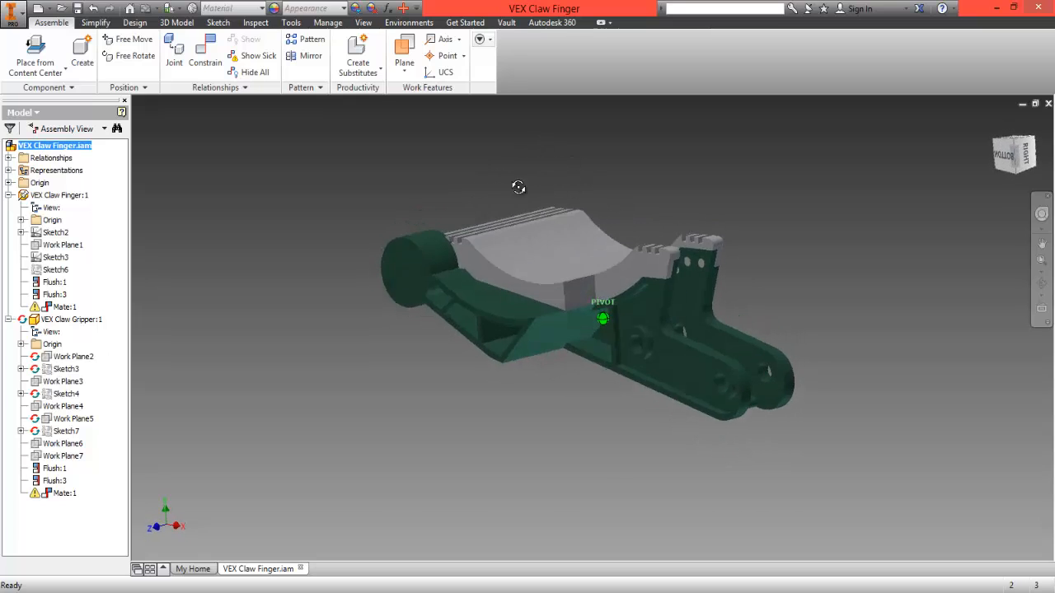
Begin a CAD-format export of the assembly with STL Files (*.stl) as the file type
left_click(4, 8)
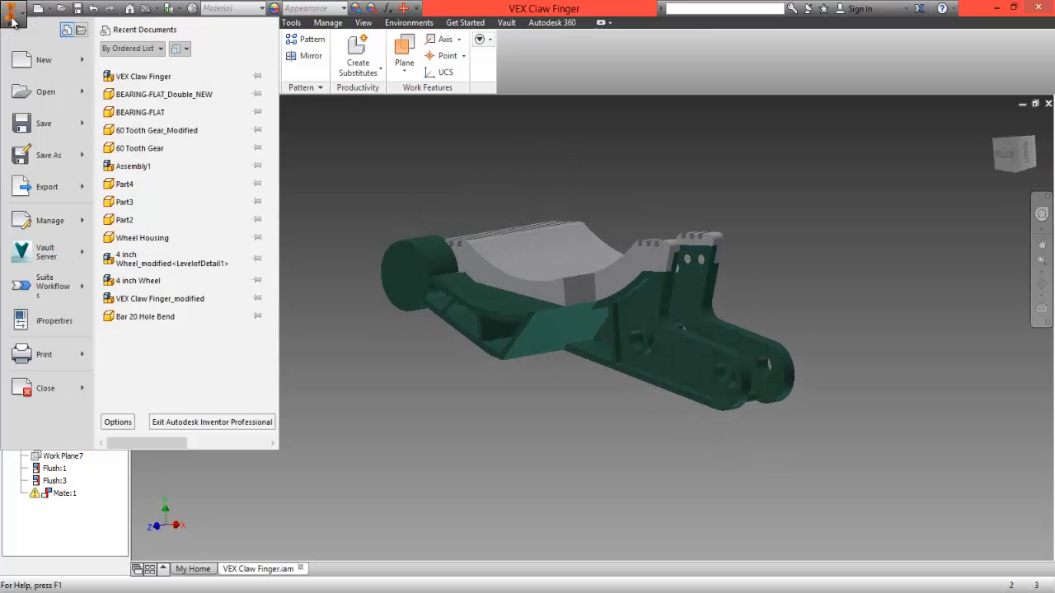
mouse_move(70, 190)
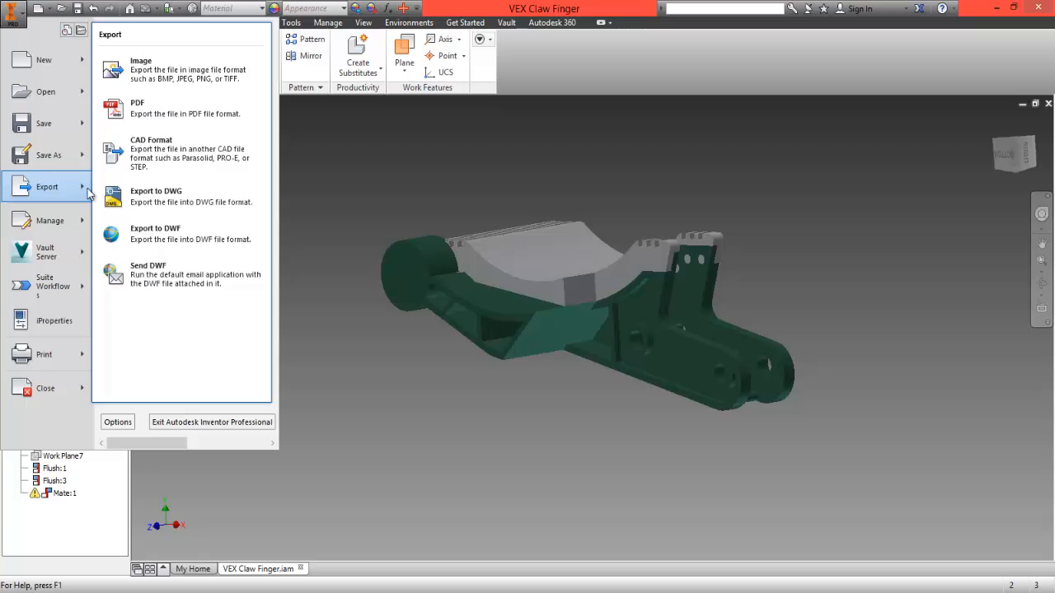
left_click(184, 150)
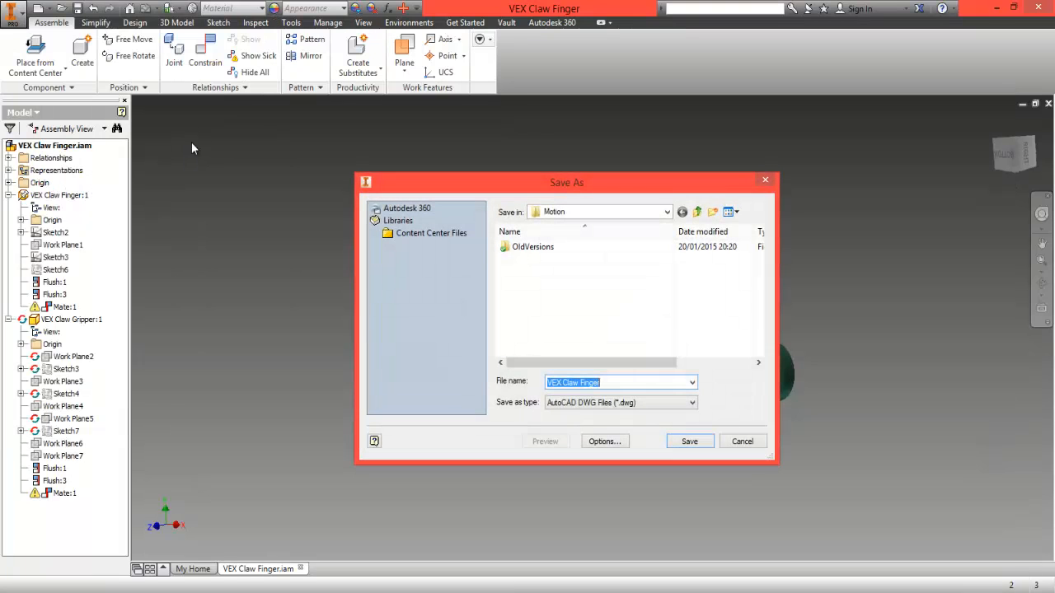
left_click(630, 402)
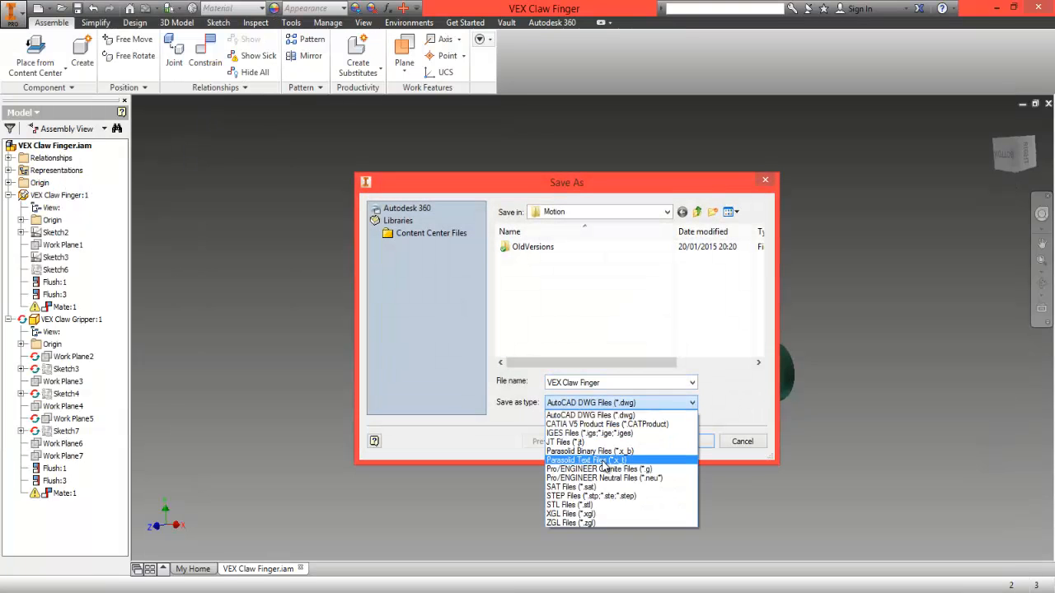
left_click(568, 504)
Review the STL save options for units and resolution, and leave the export without saving
left_click(602, 441)
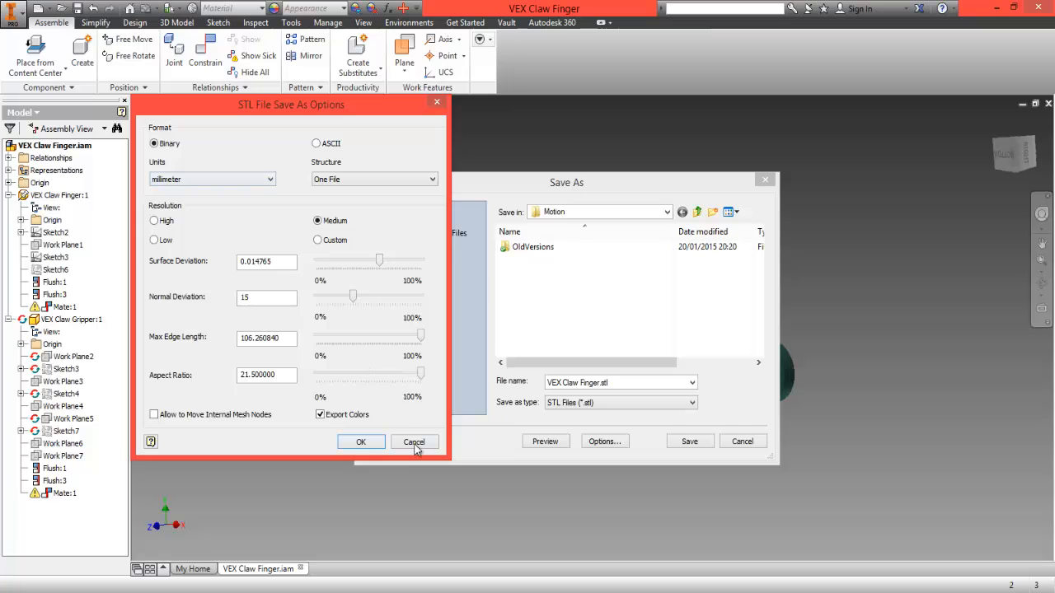
left_click(361, 442)
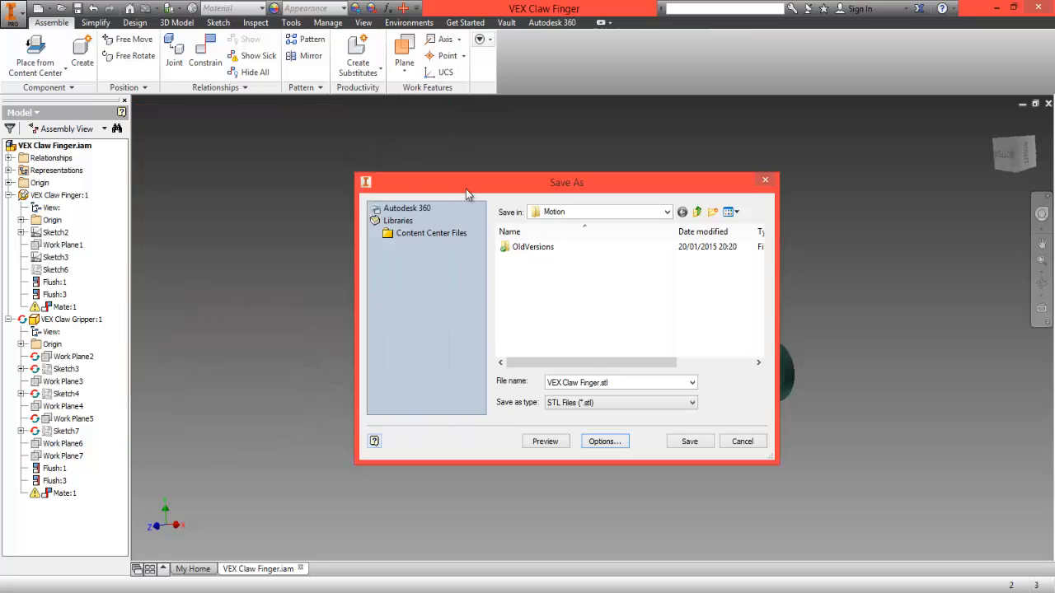
left_click(741, 442)
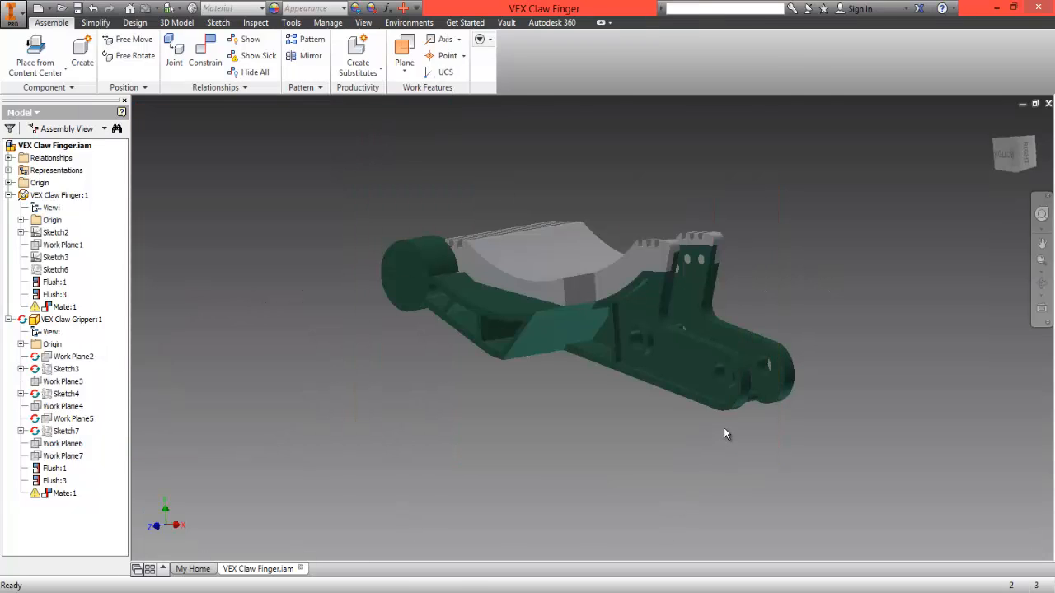